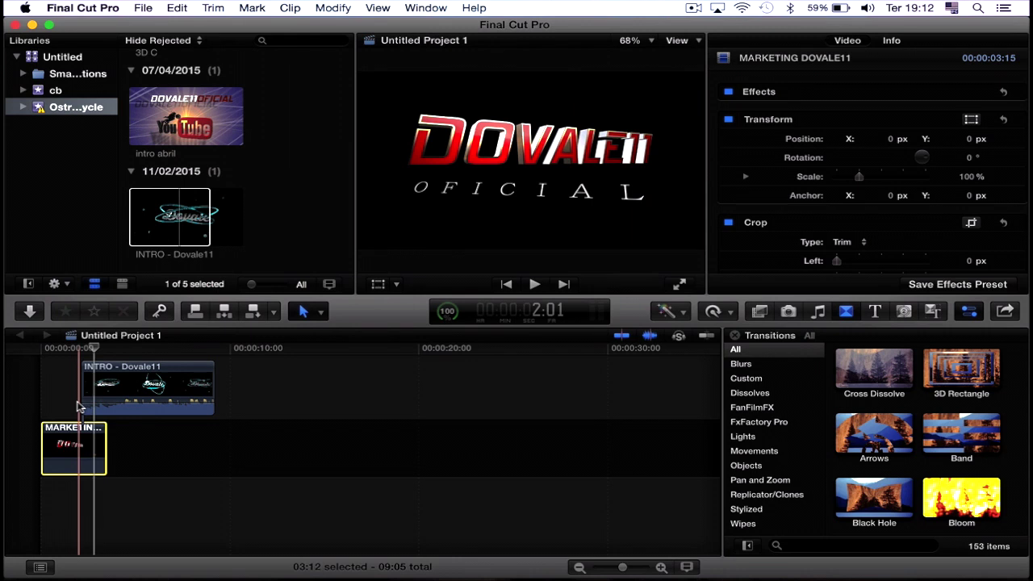
Check the render options and review the timeline frames where the INTRO - Dovale11 clip overlaps the MARKETING DOVALE11 clip
click(342, 9)
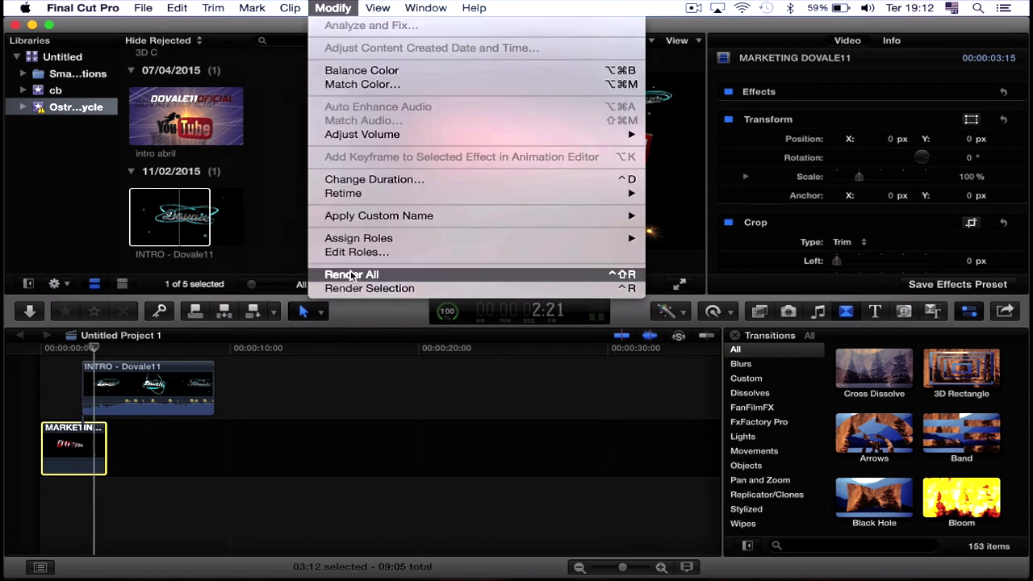
click(309, 390)
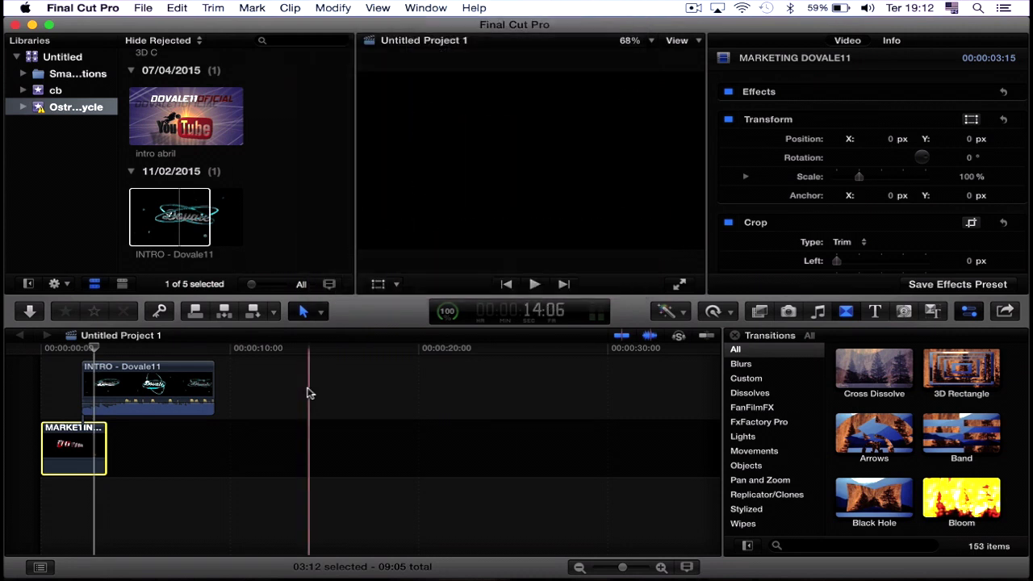
click(100, 354)
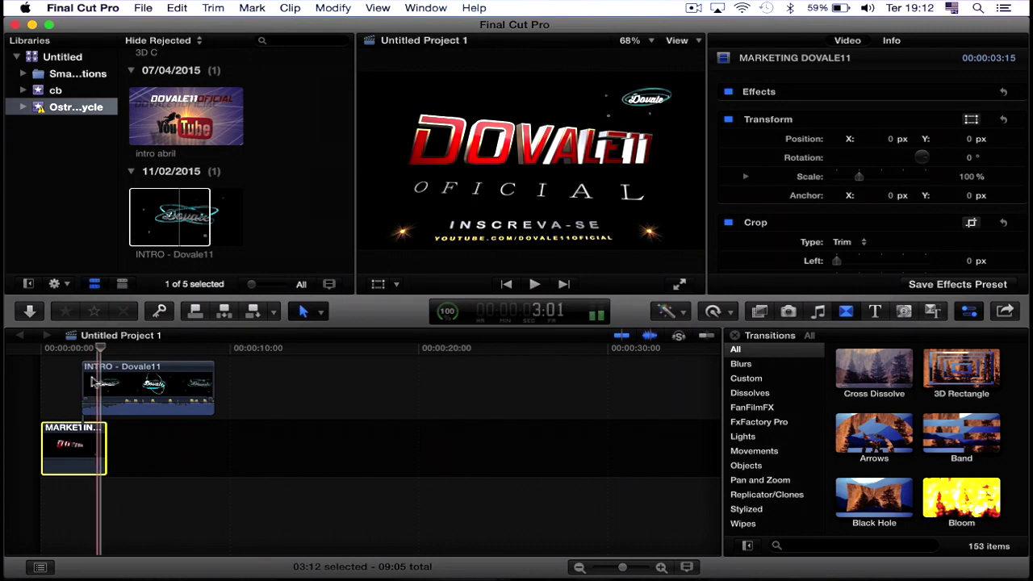
key(space)
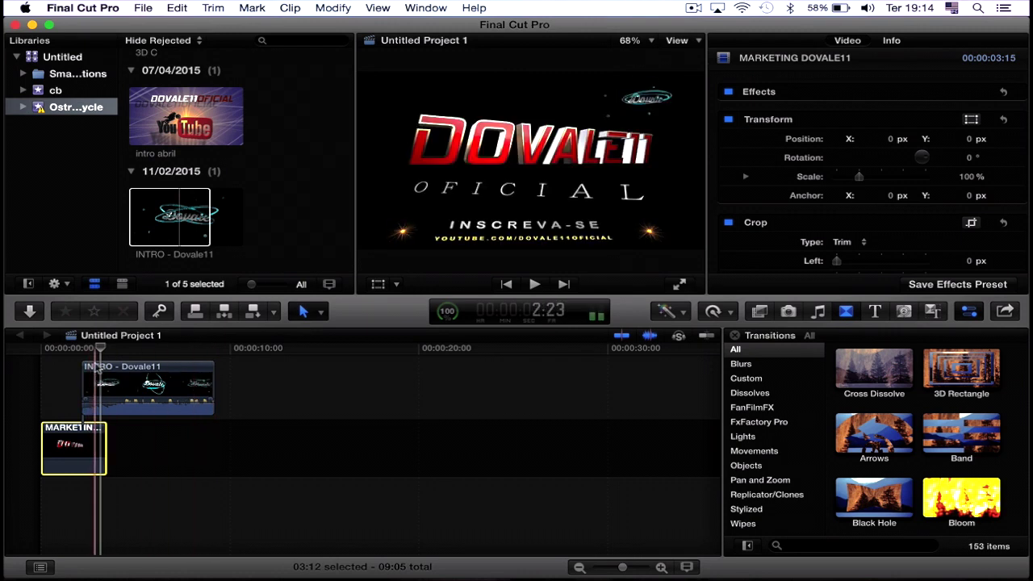
click(90, 356)
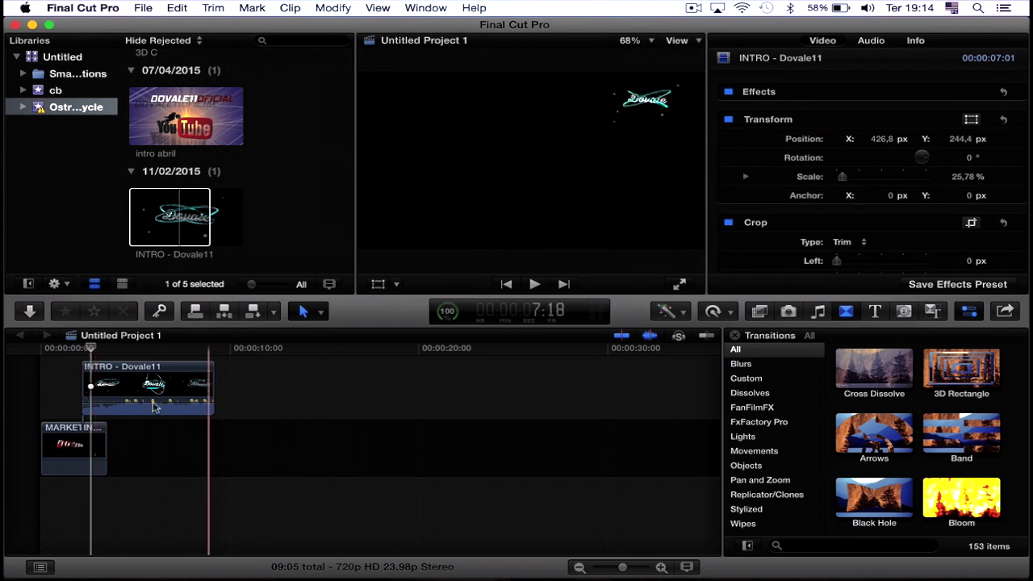
click(101, 347)
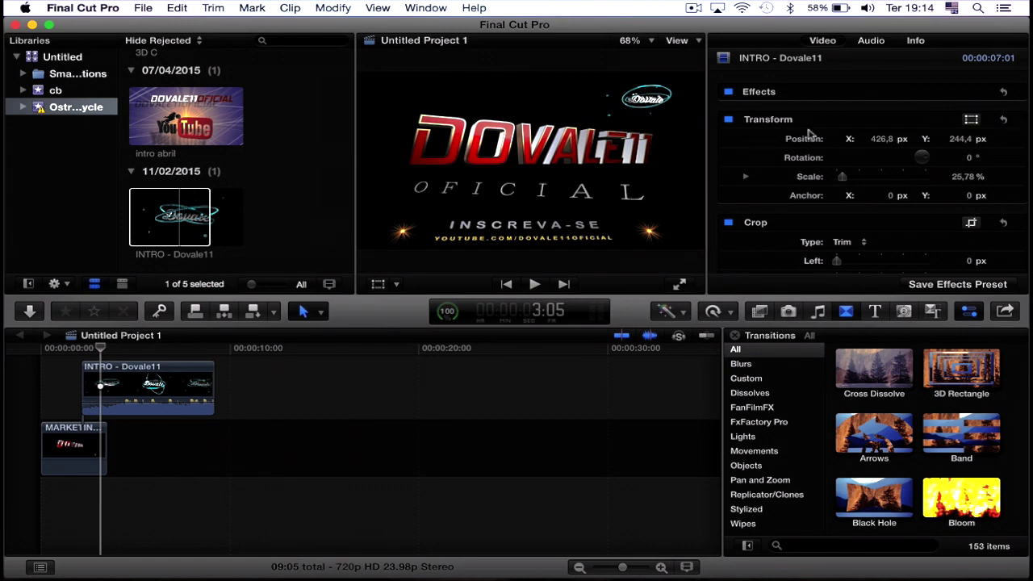
Review the available sharing destinations for the project, including the Master File export option
click(1004, 311)
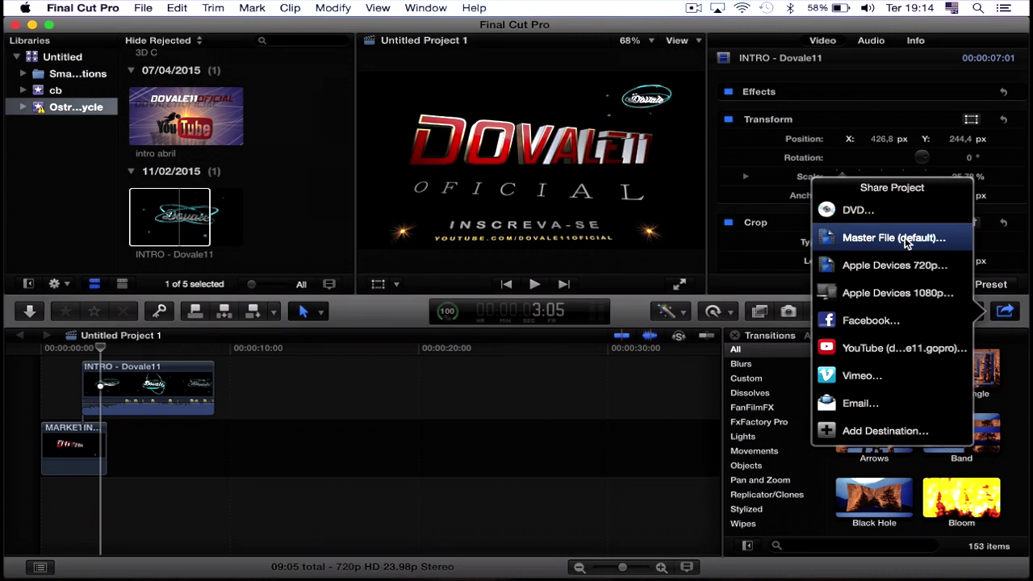
click(1005, 313)
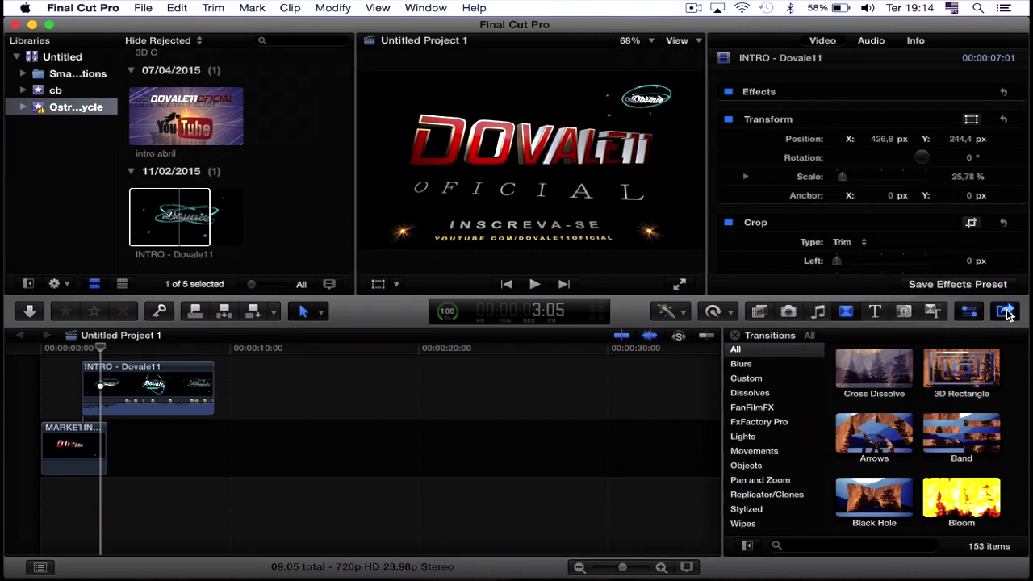
click(1005, 313)
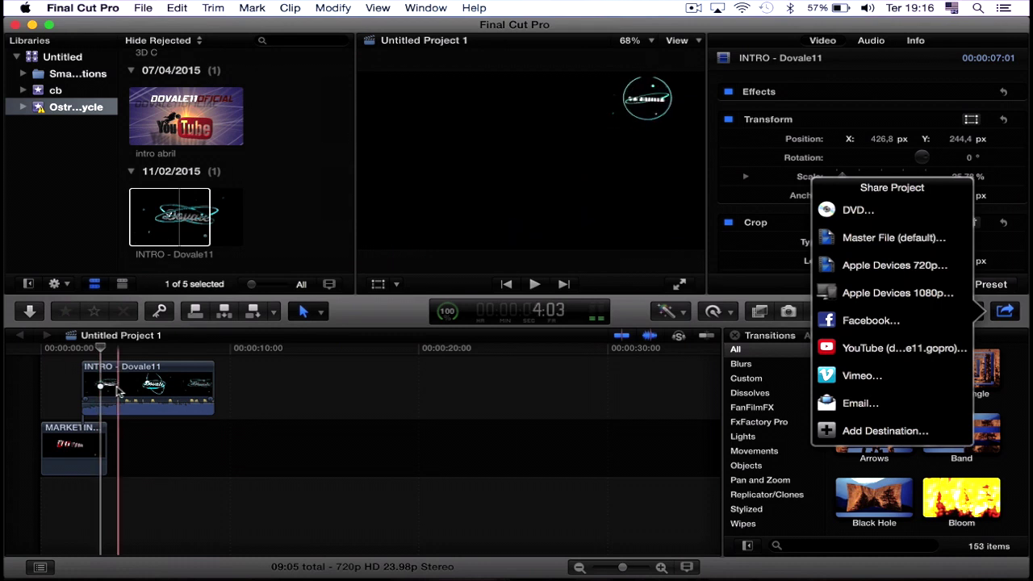
Minimize the editor window and compare the file information of buteco.mov and buteco.mp4 on the desktop
click(32, 25)
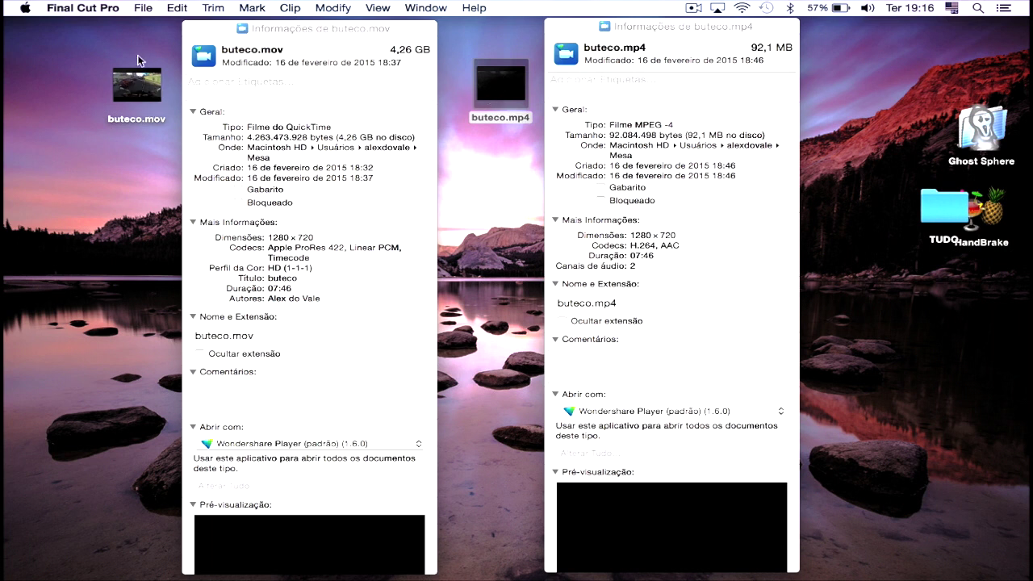
mouse_move(126, 66)
mouse_move(151, 95)
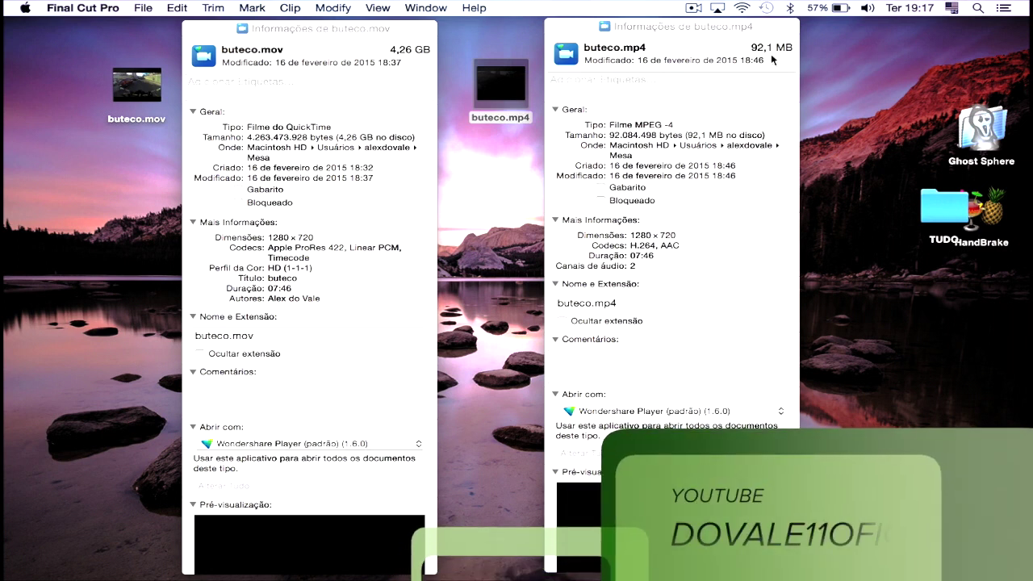
mouse_move(522, 97)
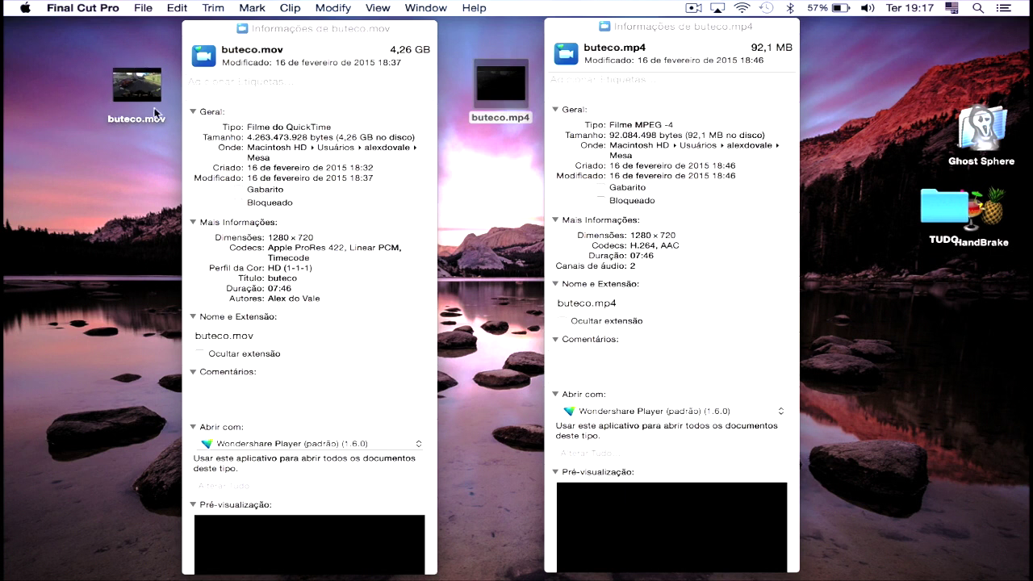
mouse_move(160, 77)
mouse_move(866, 578)
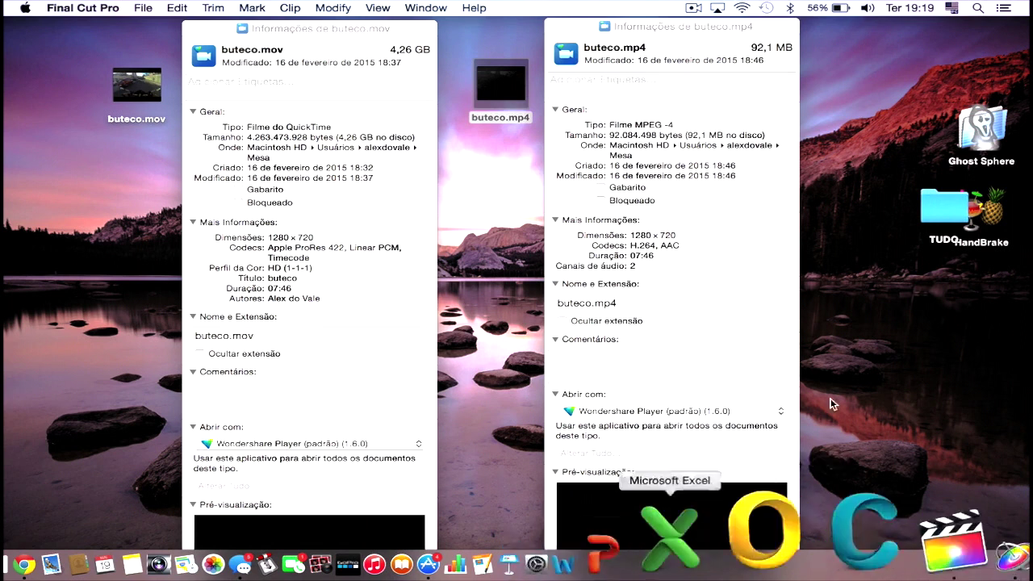
mouse_move(150, 95)
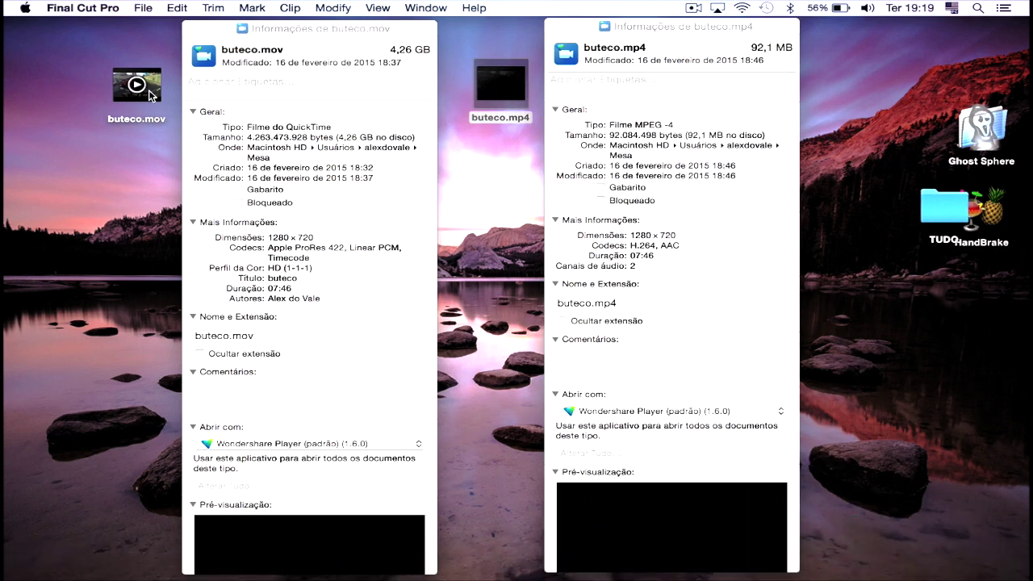
Open Any Video Converter Lite and move its window aside so the buteco.mov file on the desktop is uncovered
key(F4)
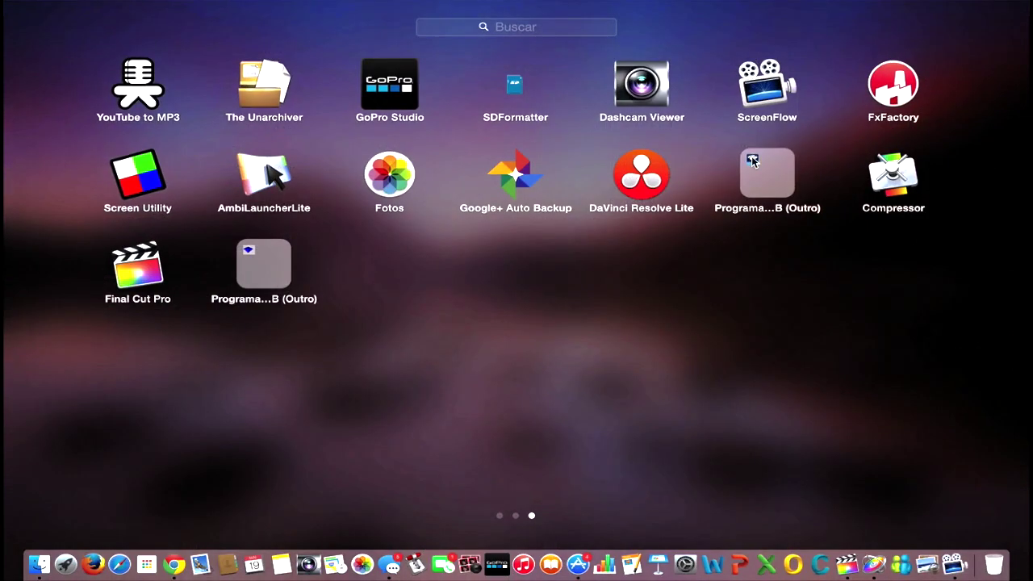
scroll(751, 162, left, 3)
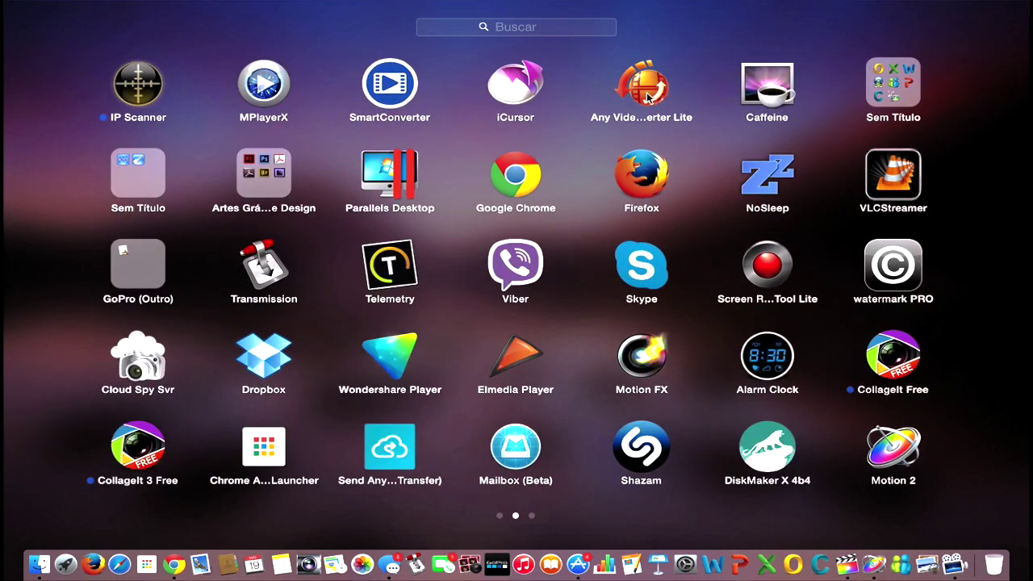
click(647, 92)
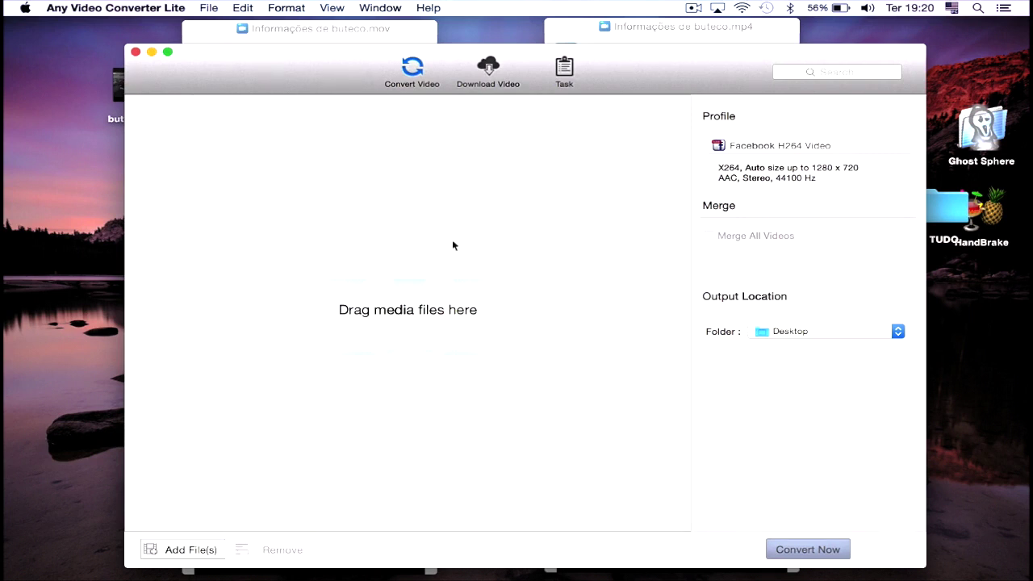
drag(291, 62, 335, 41)
Preview buteco.mov from the desktop, skip through several points of the video to examine its quality, and close the preview
mouse_move(155, 79)
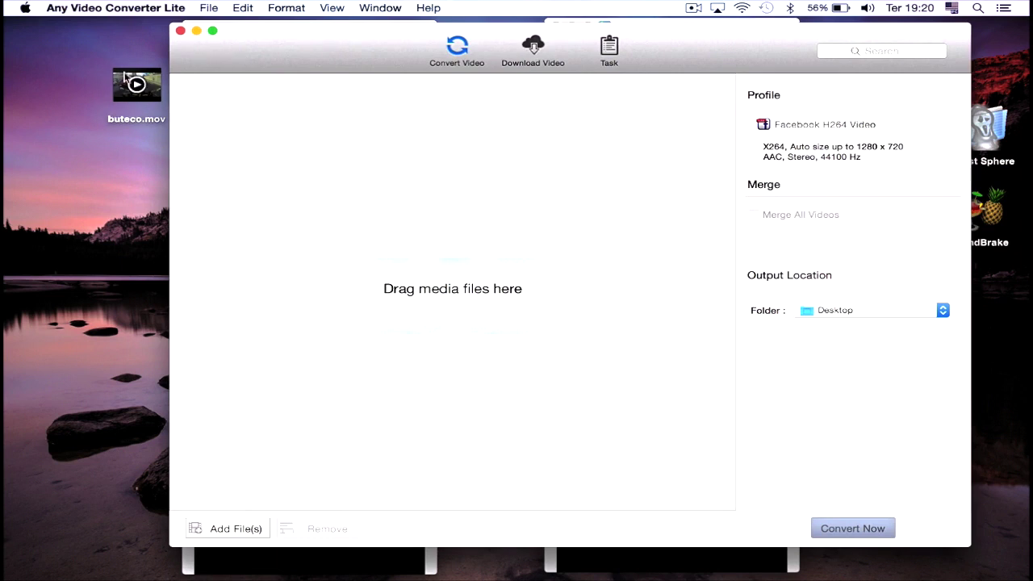
click(135, 86)
key(space)
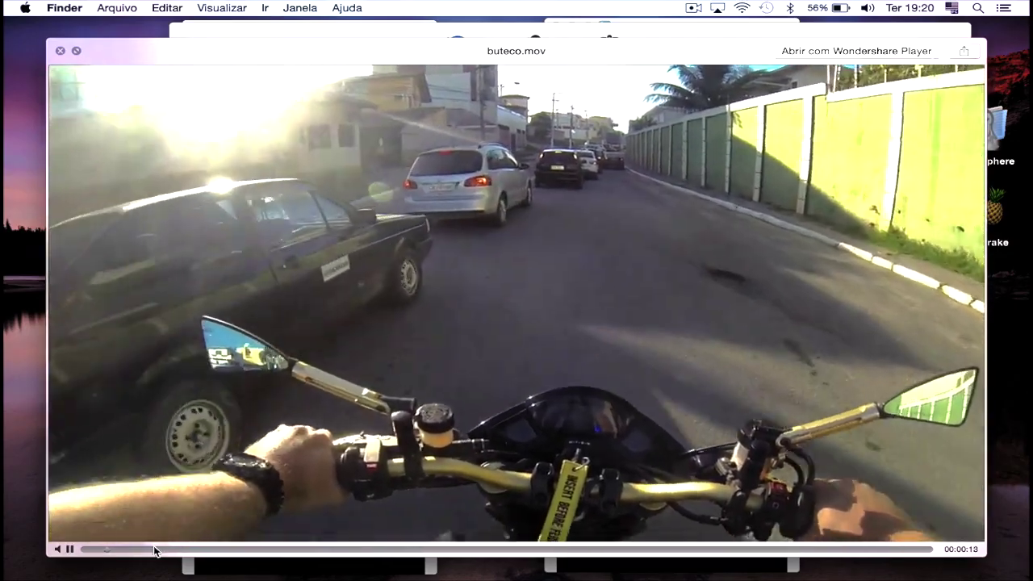
click(155, 550)
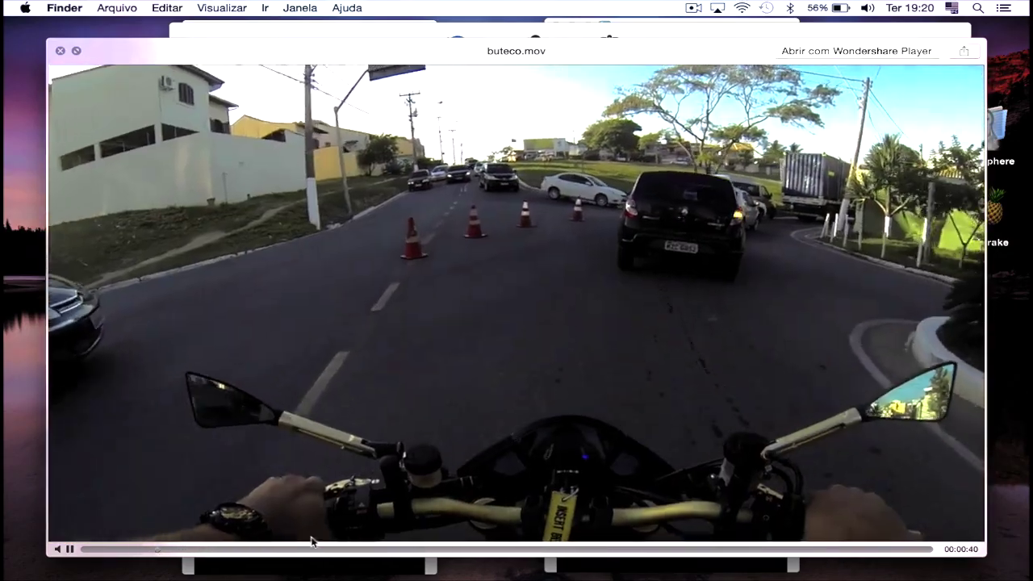
click(302, 550)
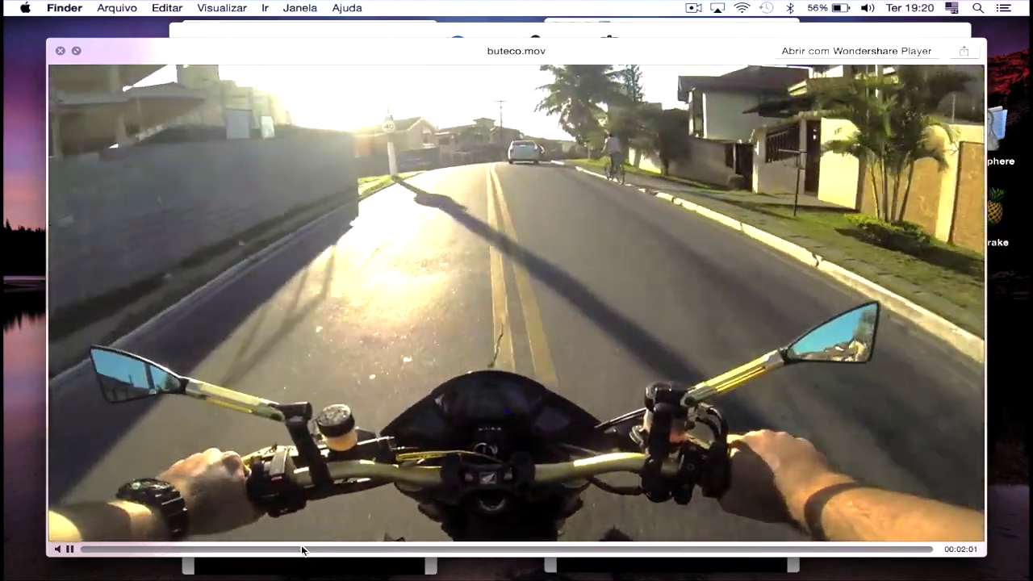
click(411, 549)
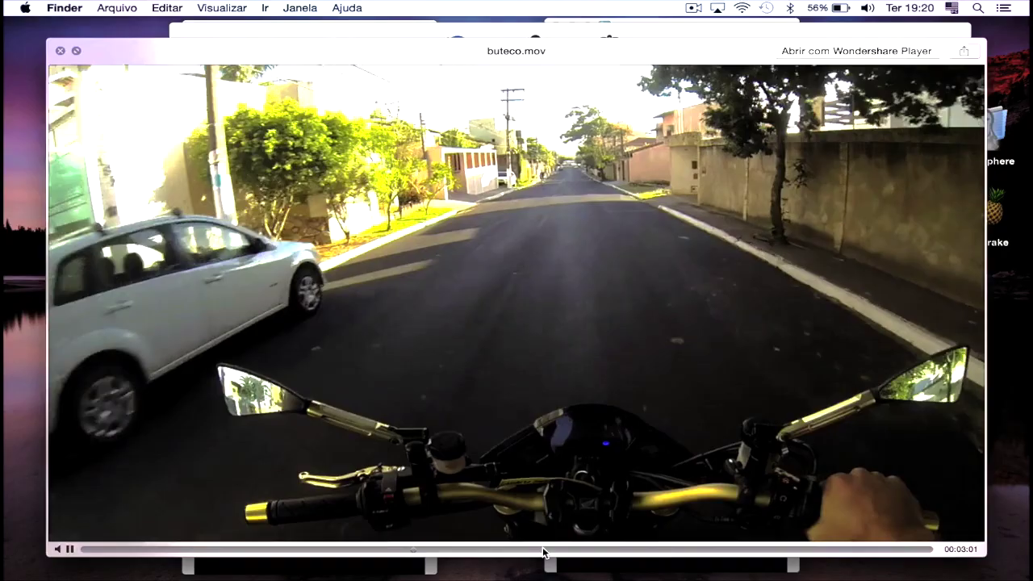
click(543, 549)
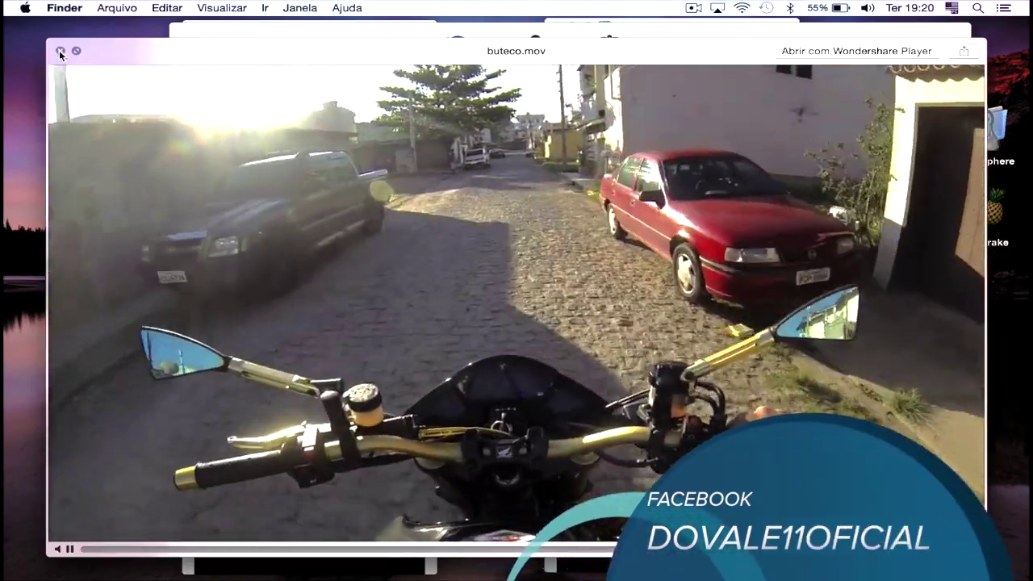
click(59, 51)
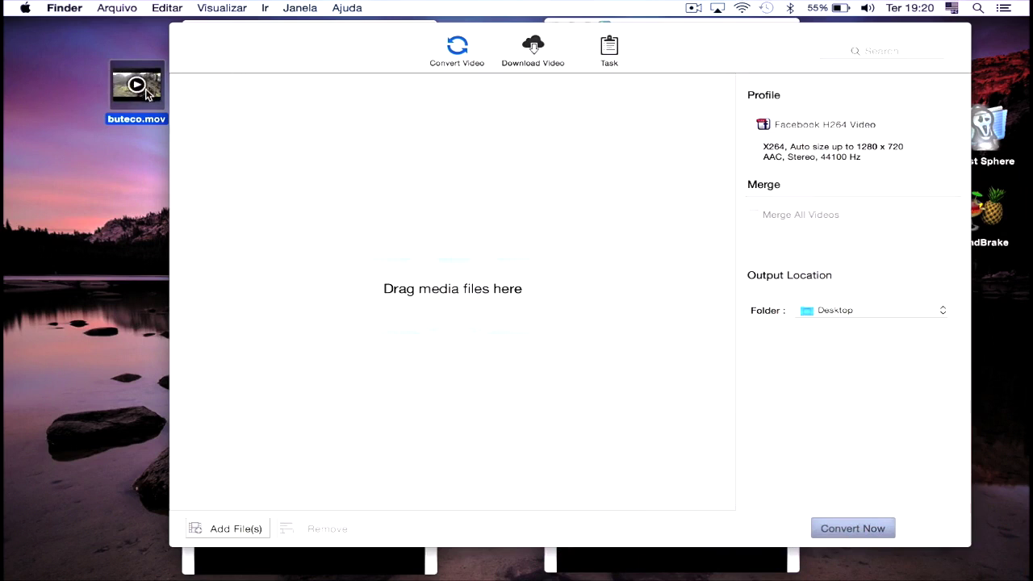
Add buteco.mov to the conversion list and review the output profiles, keeping Facebook H264 Video
mouse_move(136, 99)
drag(123, 100, 444, 291)
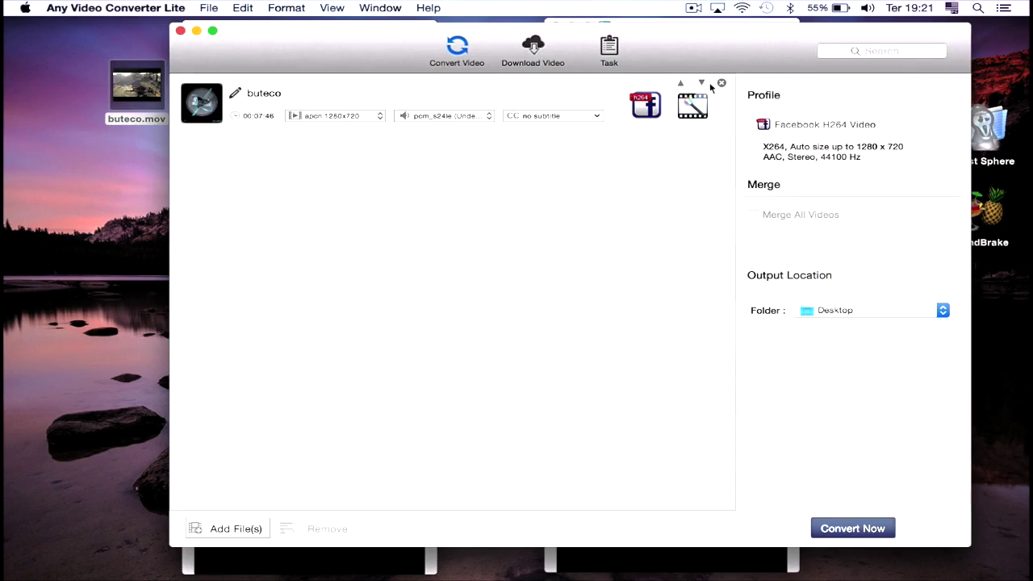
click(812, 125)
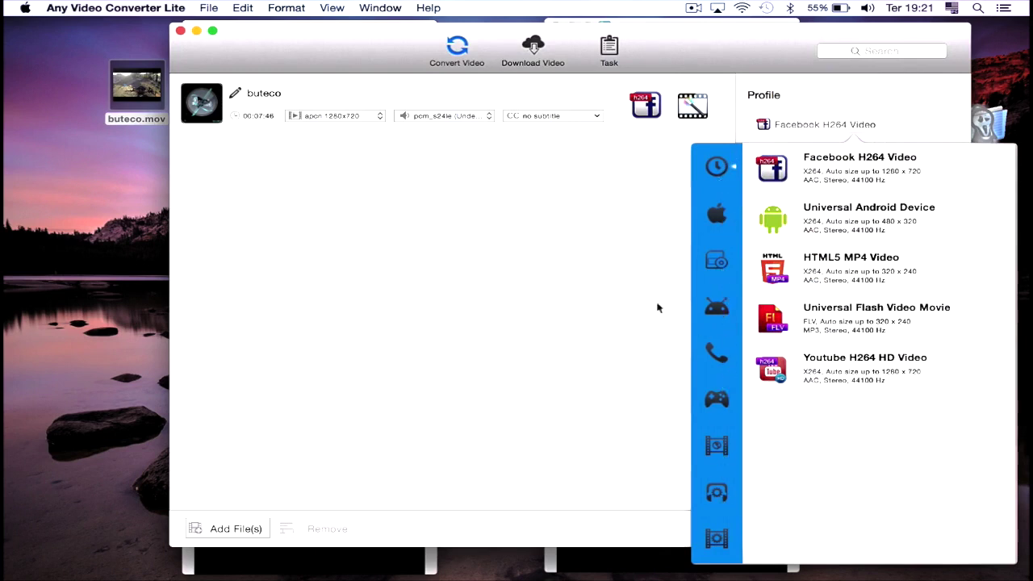
click(571, 240)
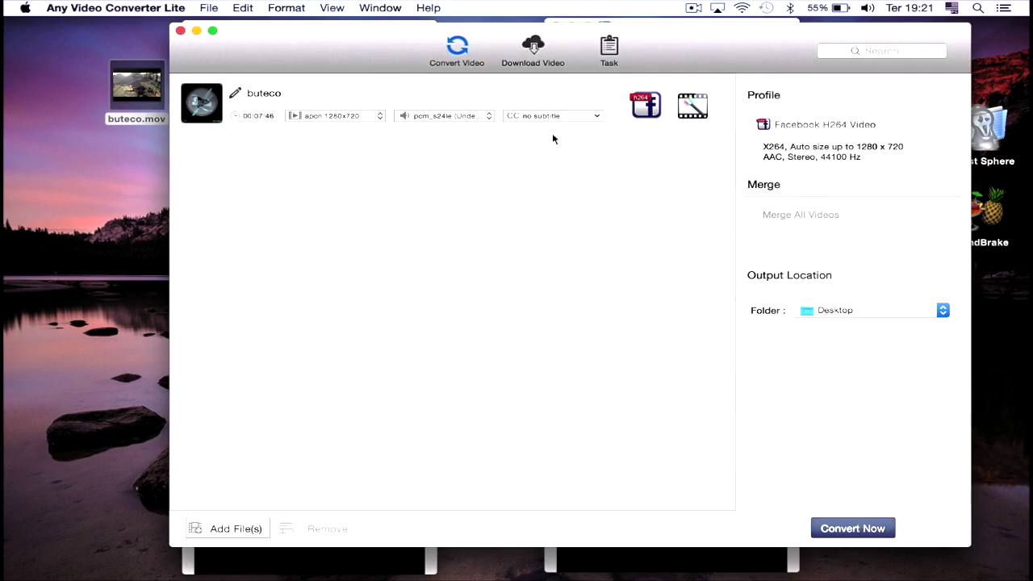
Start converting buteco.mov with the Facebook H264 Video profile, cancel the running task and close the converter
click(848, 529)
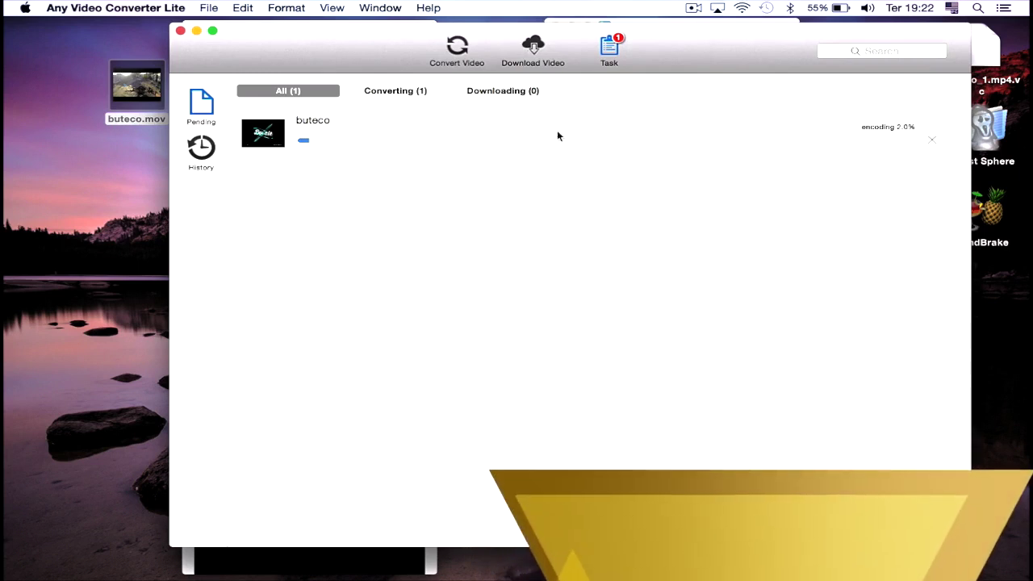
click(934, 143)
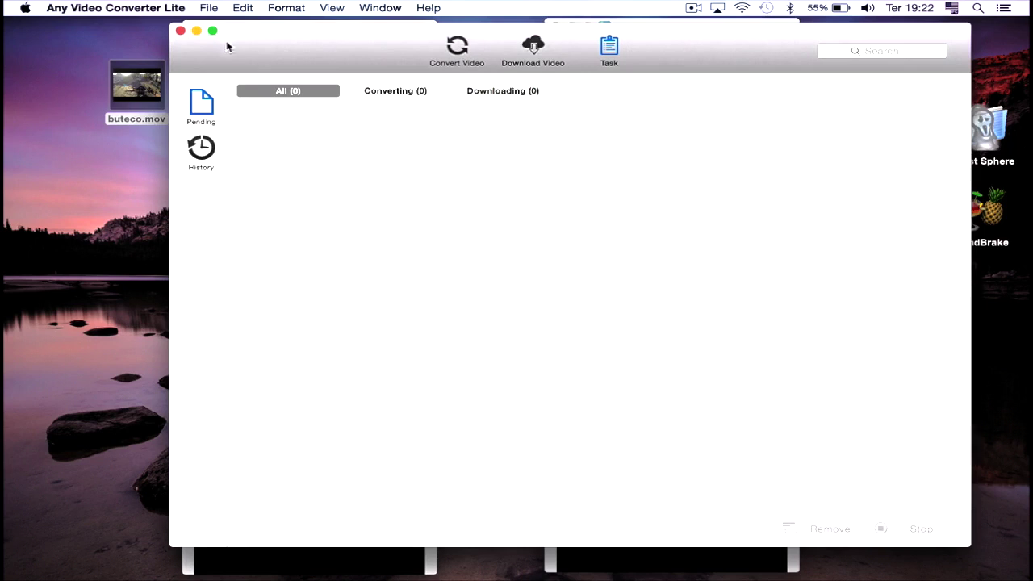
click(181, 31)
Preview the converted buteco.mp4 from the desktop to examine its image quality, and close the preview
click(492, 95)
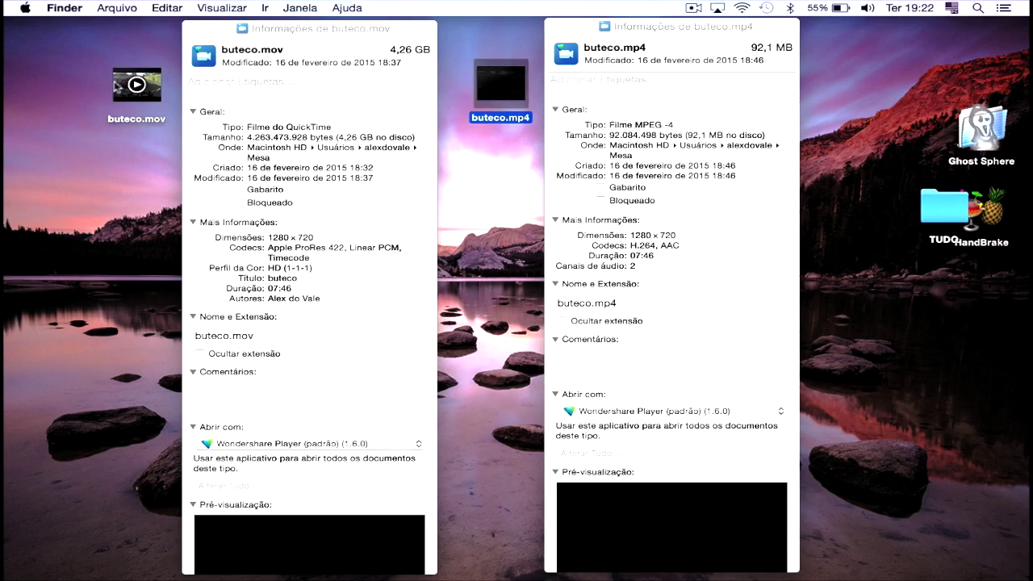
mouse_move(139, 69)
mouse_move(517, 103)
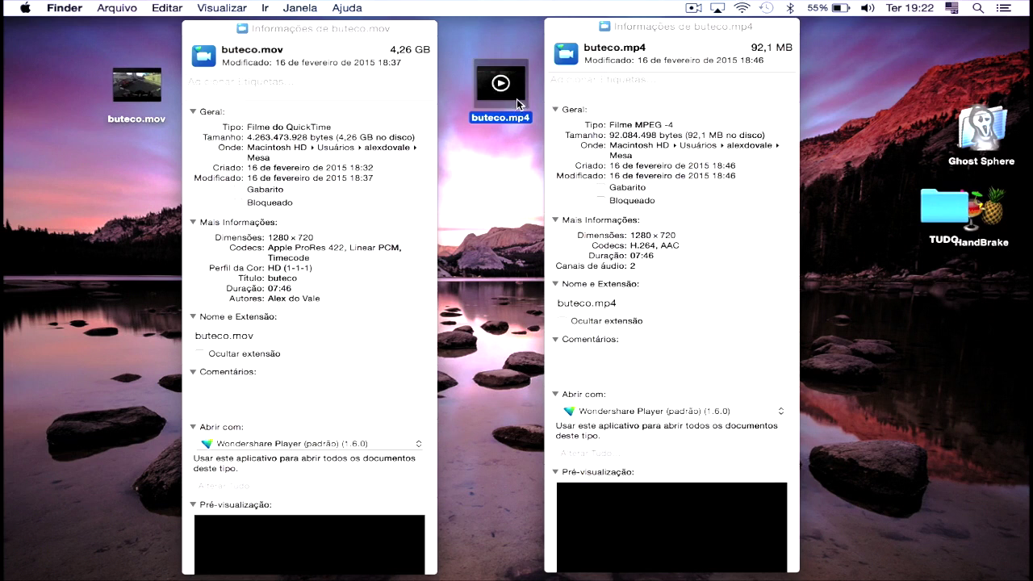
key(space)
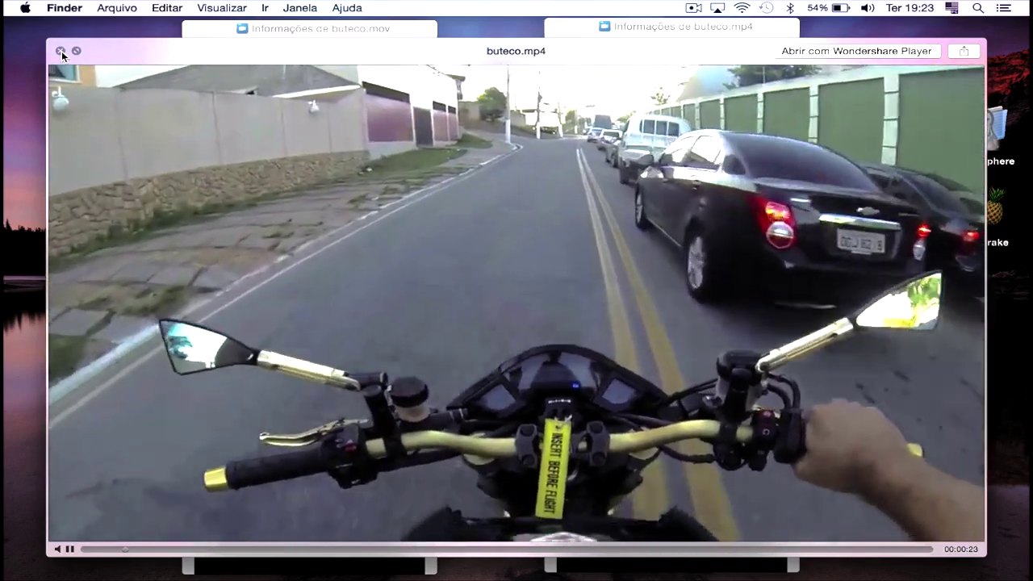
click(61, 51)
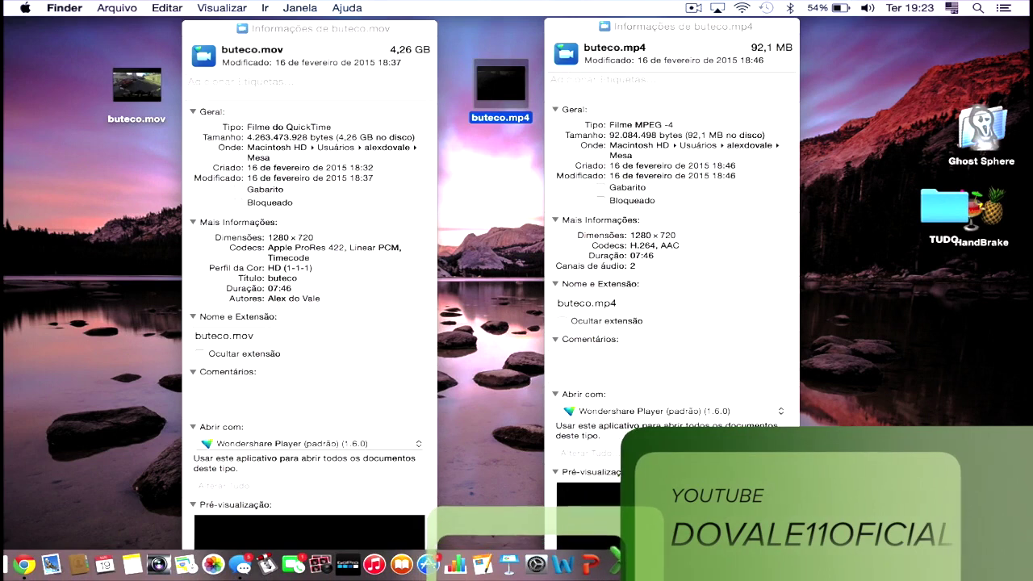
Reopen Any Video Converter Lite
key(F4)
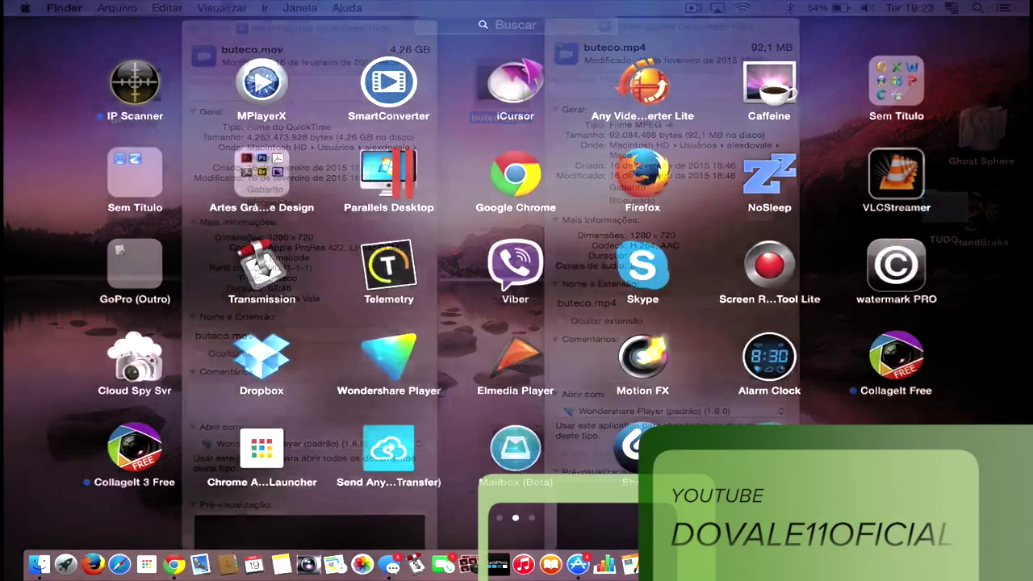
click(653, 95)
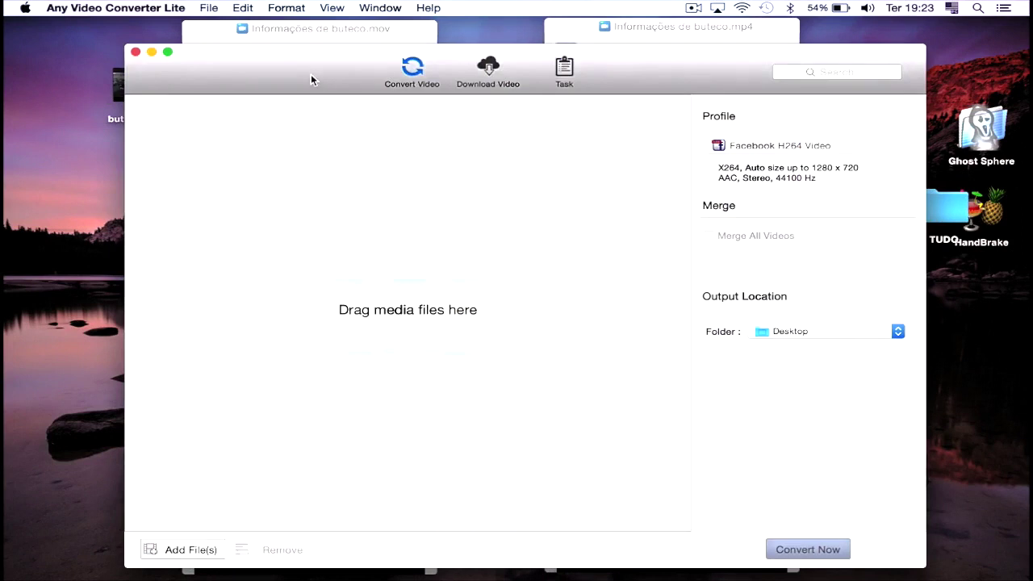
Review the available output profiles, keeping Facebook H264 Video, and close the converter
click(772, 147)
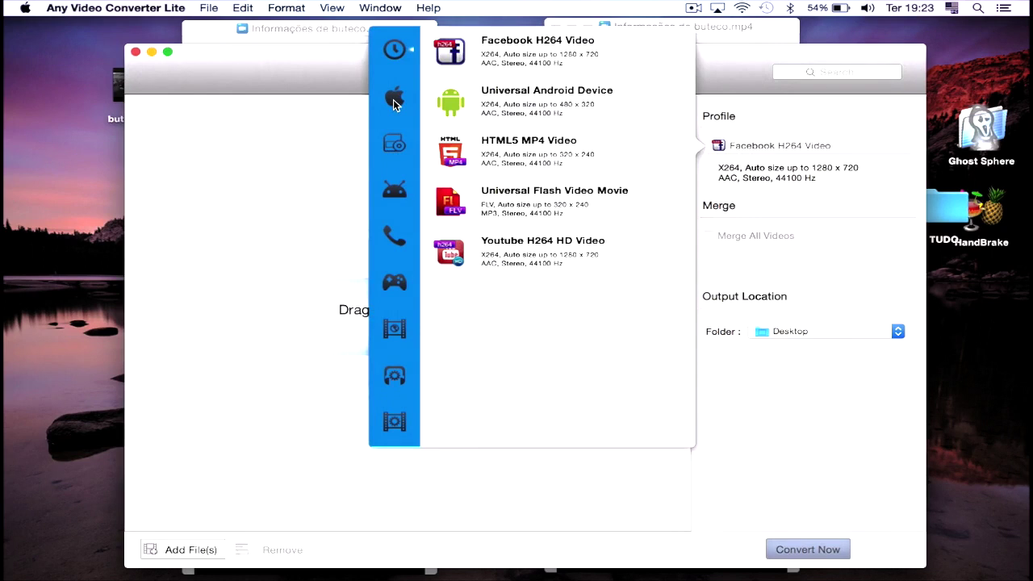
click(747, 59)
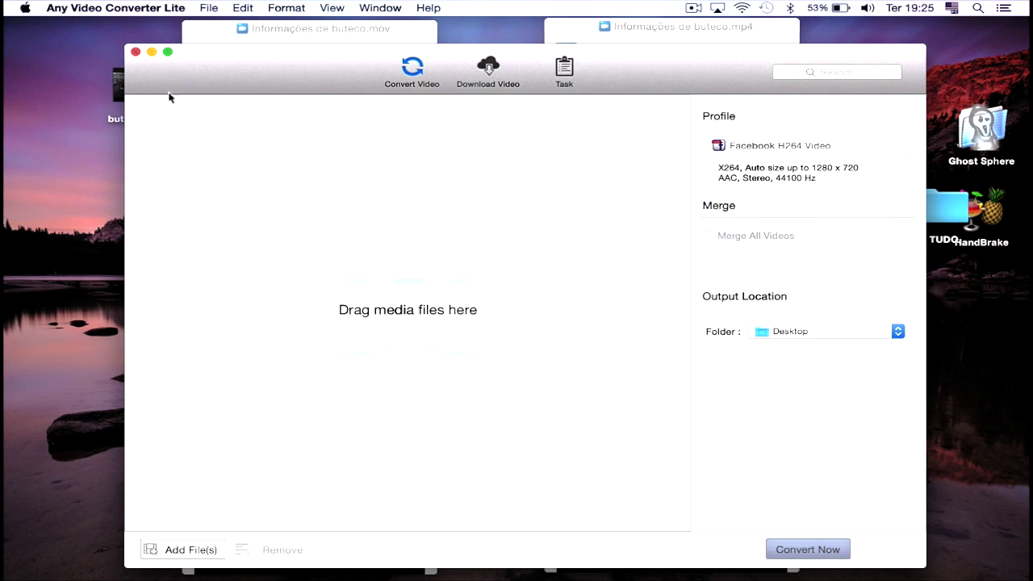
click(136, 53)
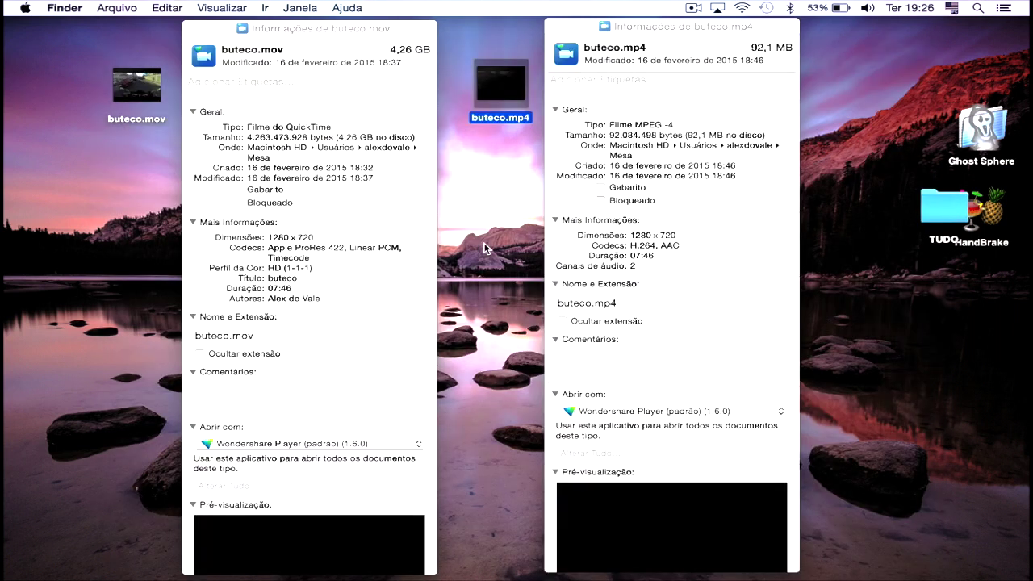
Switch to Final Cut Pro, play Untitled Project 1 full screen from its start, and move the timeline playhead back to about 2:18
mouse_move(508, 568)
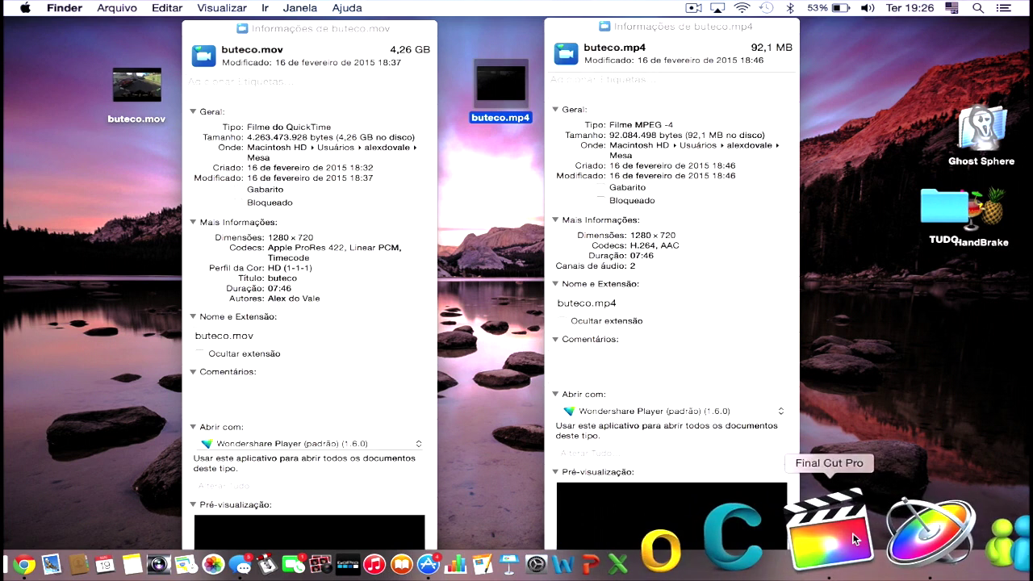
click(853, 535)
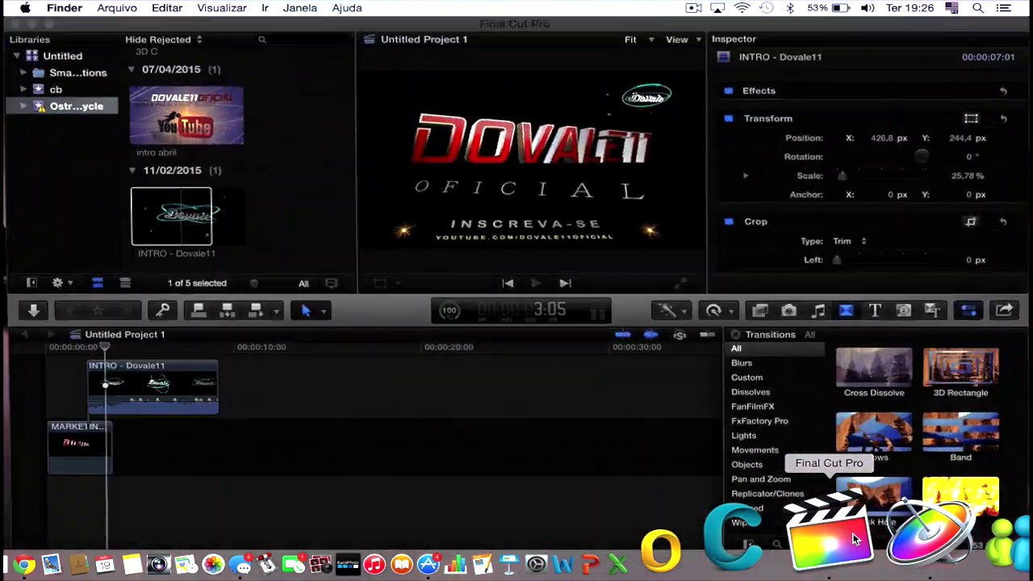
click(679, 284)
mouse_move(489, 471)
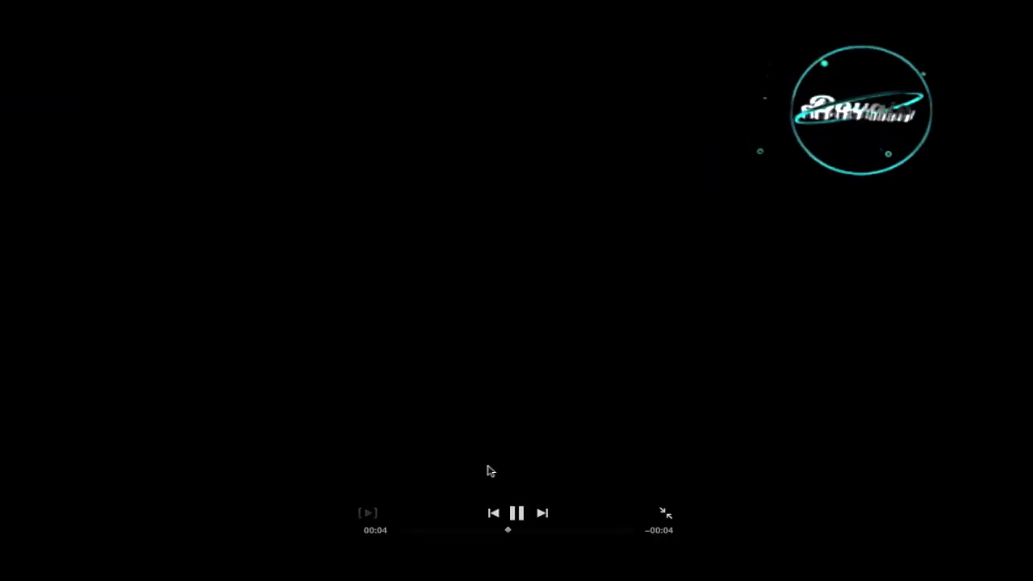
click(519, 513)
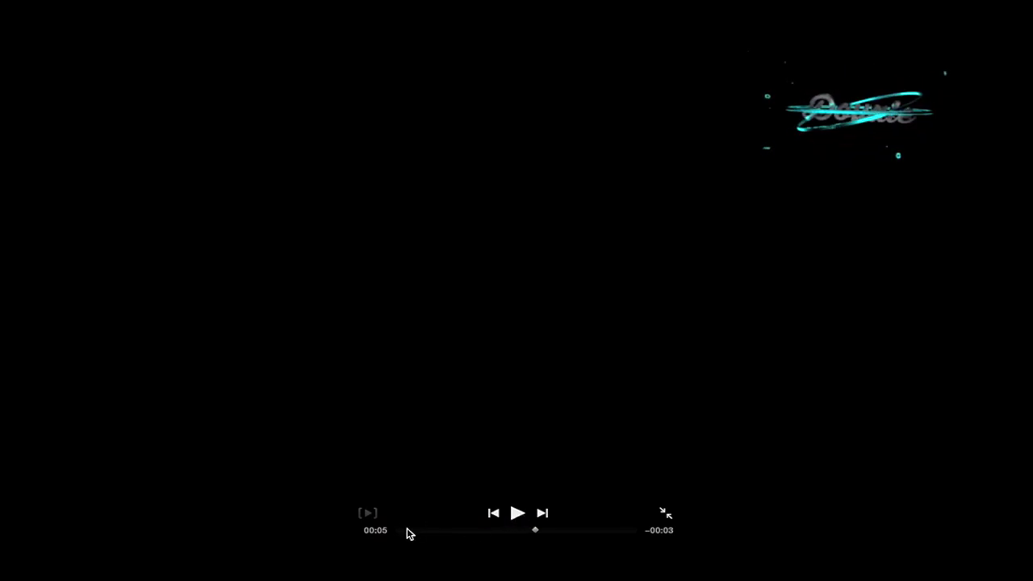
click(402, 530)
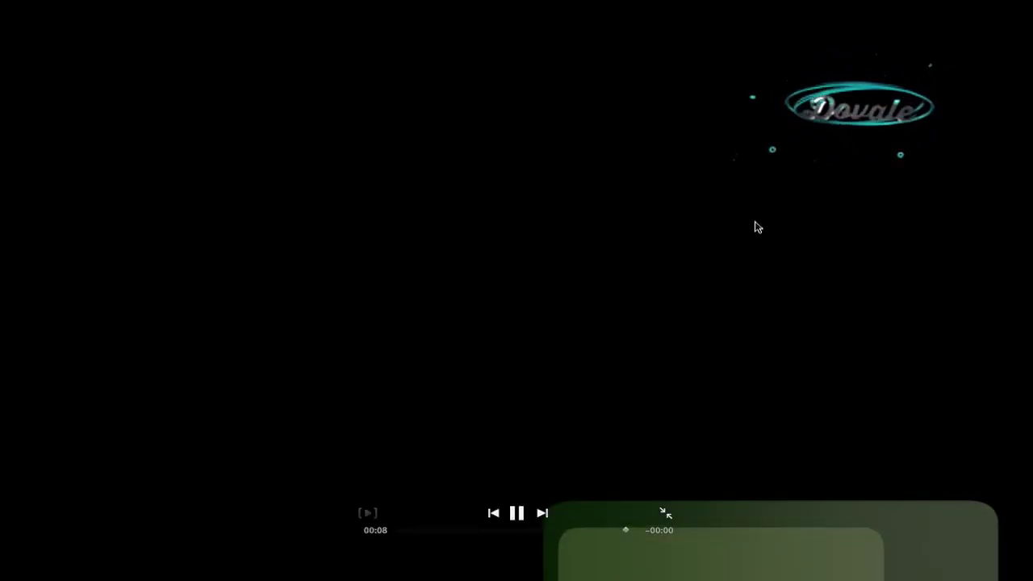
key(Escape)
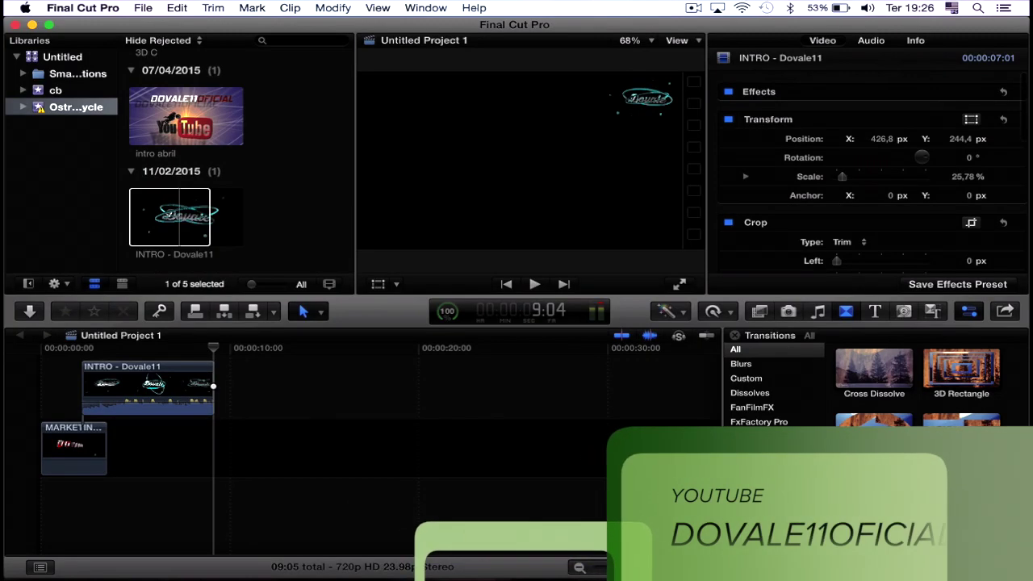
drag(213, 348, 91, 353)
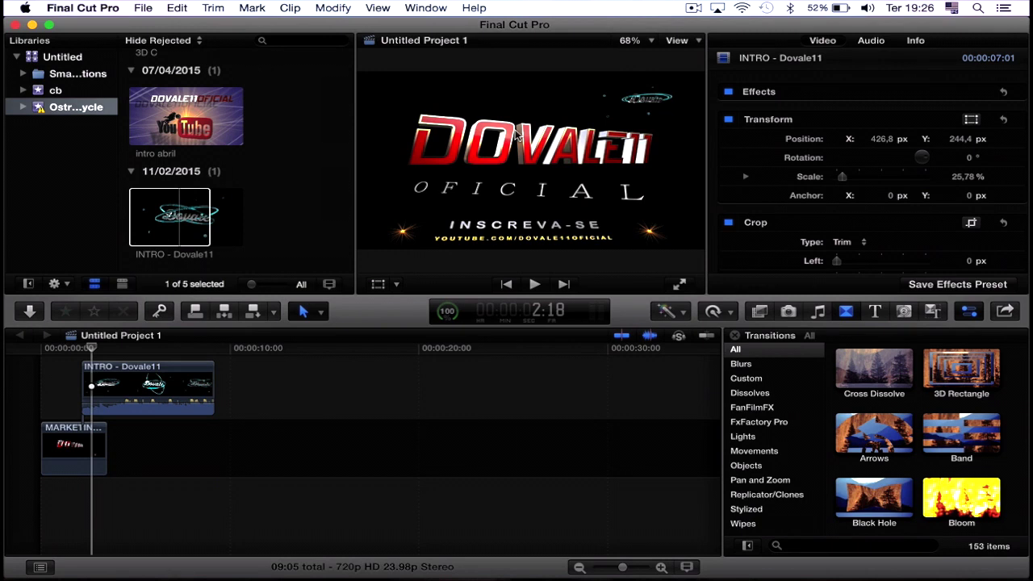
Open Any Video Converter Lite to view its conversion window once more, and close it
mouse_move(825, 575)
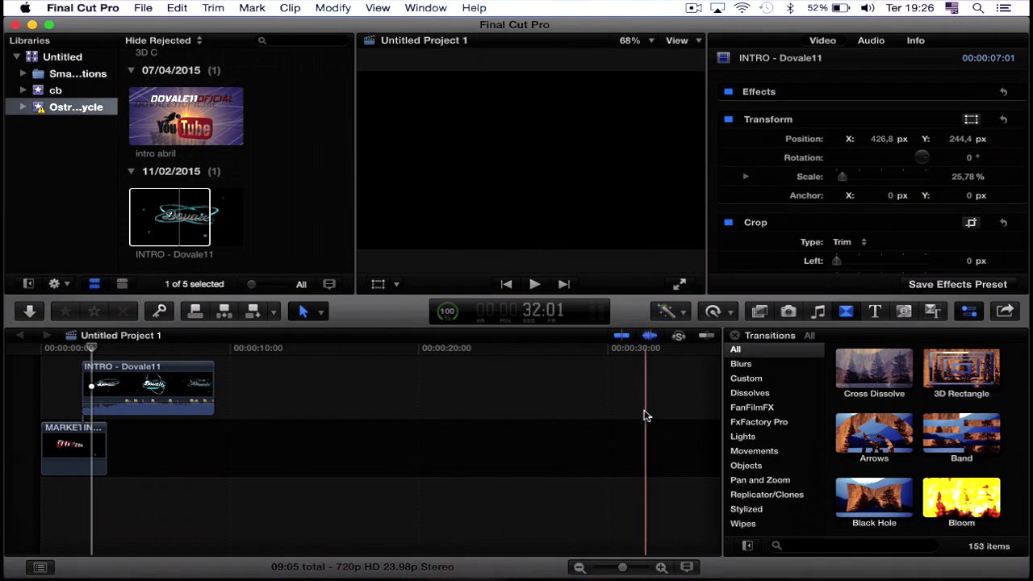
key(F4)
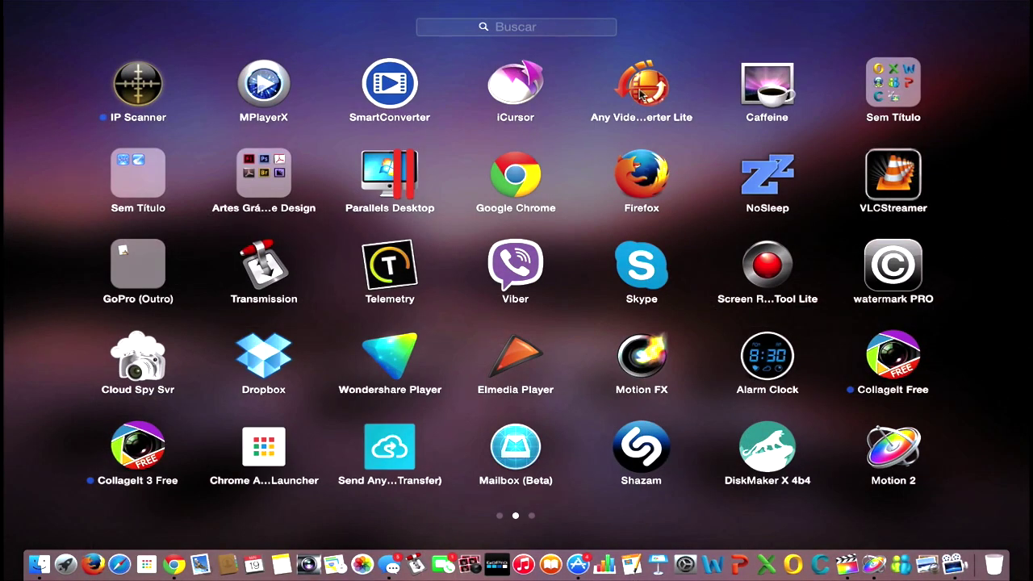
click(640, 93)
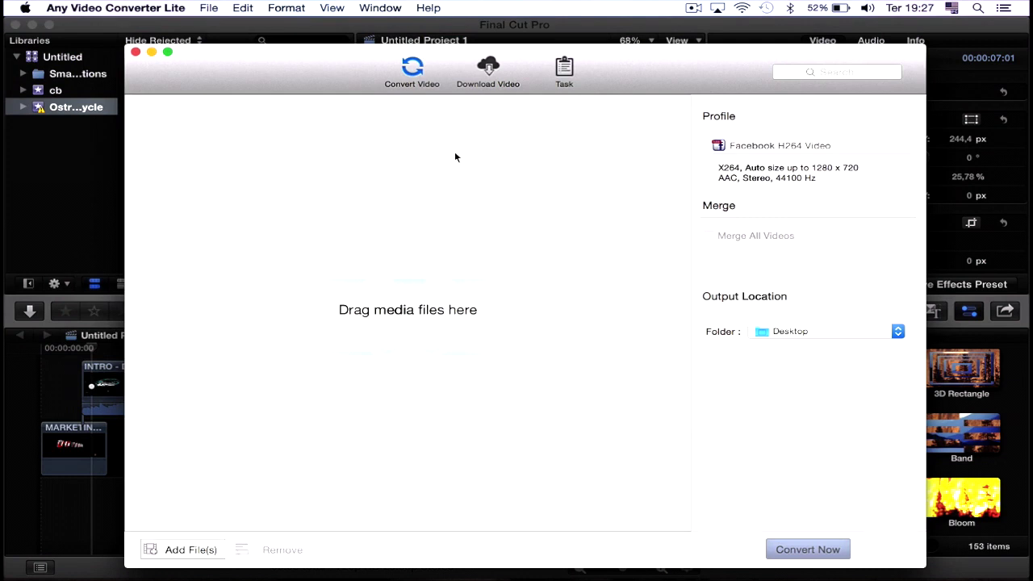
click(135, 53)
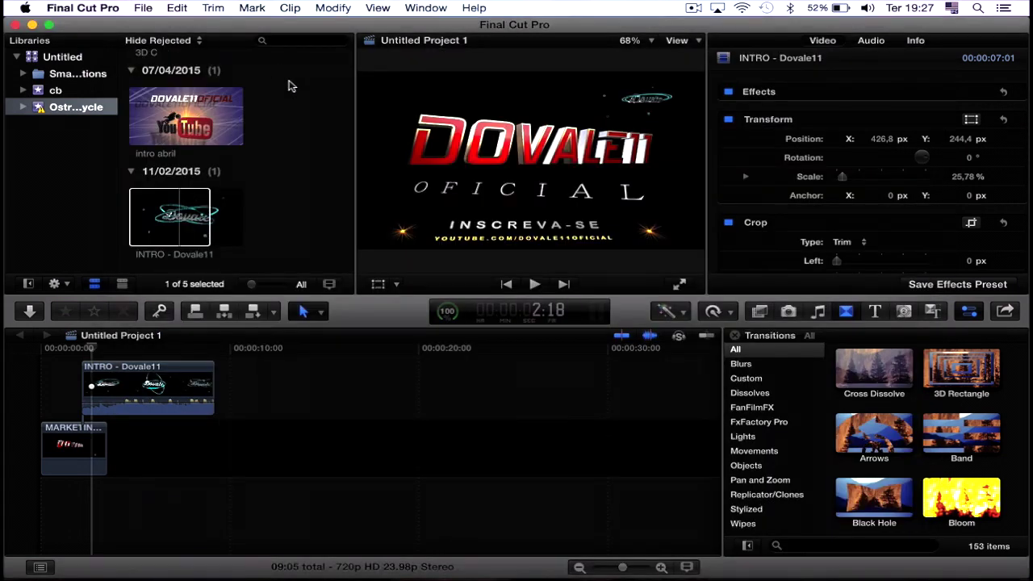